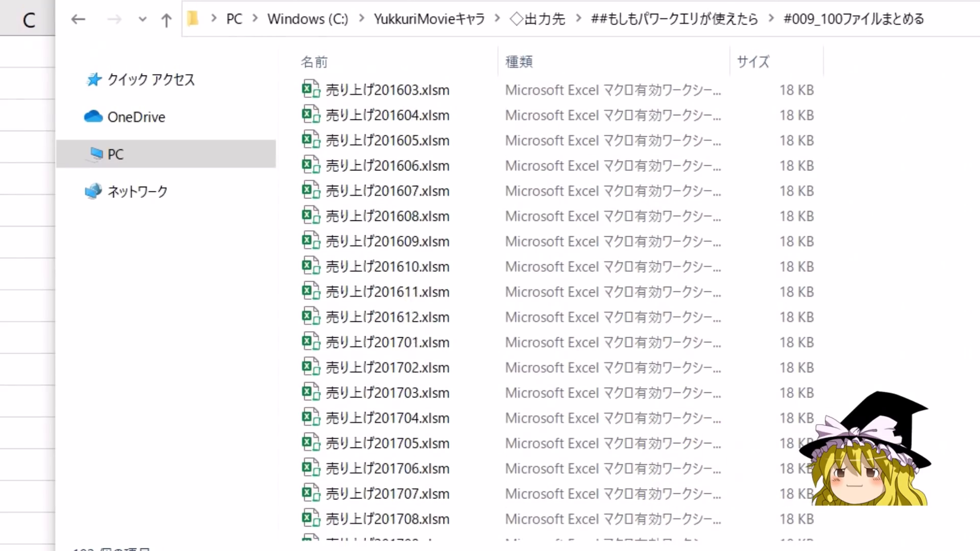
- Look through the monthly sales workbooks in the #009_100ファイルまとめる folder and examine the records inside one of them
{"action": "scroll", "coordinate": [558, 308], "scroll_direction": "up", "scroll_amount": 5}
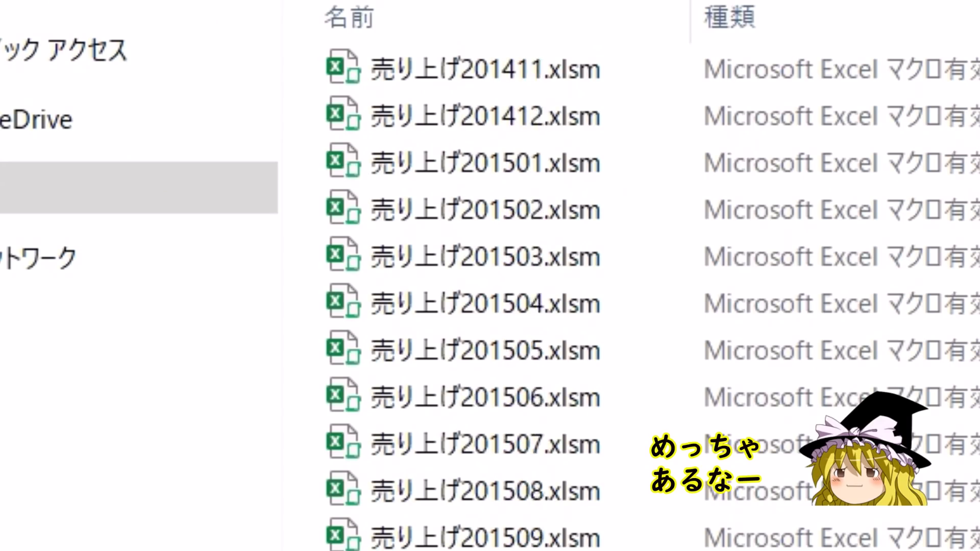
{"action": "scroll", "coordinate": [558, 309], "scroll_direction": "up", "scroll_amount": 2}
{"action": "left_click", "coordinate": [668, 113]}
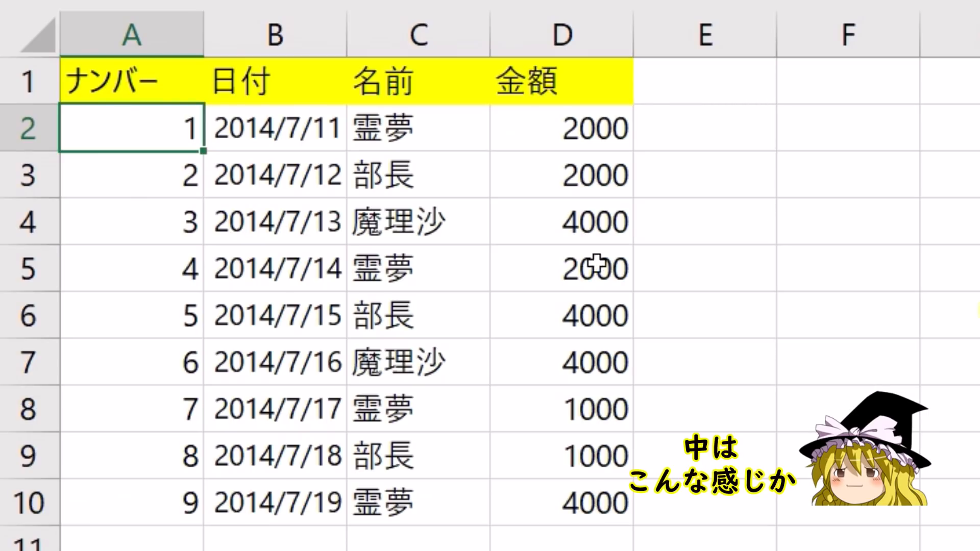
{"action": "left_click_drag", "start_coordinate": [270, 204], "coordinate": [509, 444]}
{"action": "left_click", "coordinate": [959, 418]}
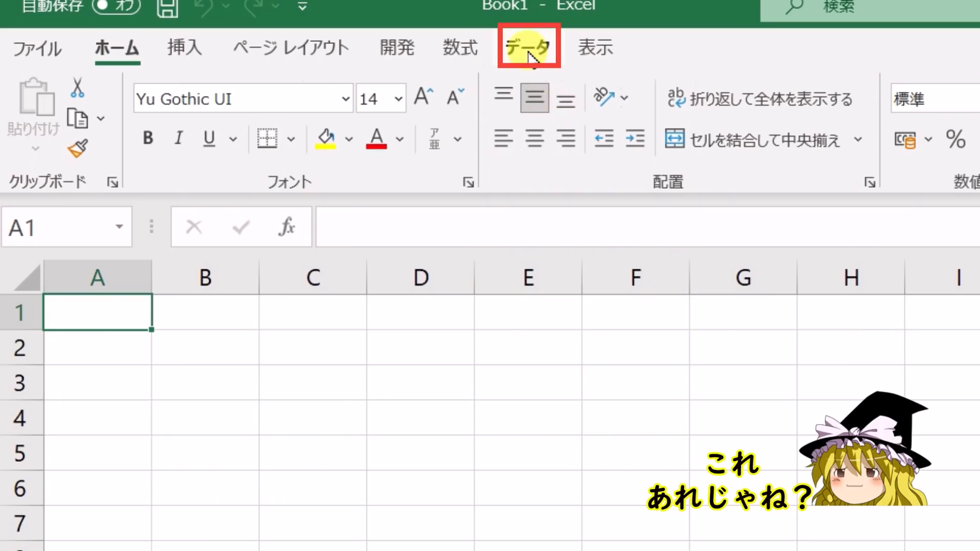
- Import data from the folder 100か月分売上 and load its file list directly into Book1
{"action": "left_click", "coordinate": [529, 53]}
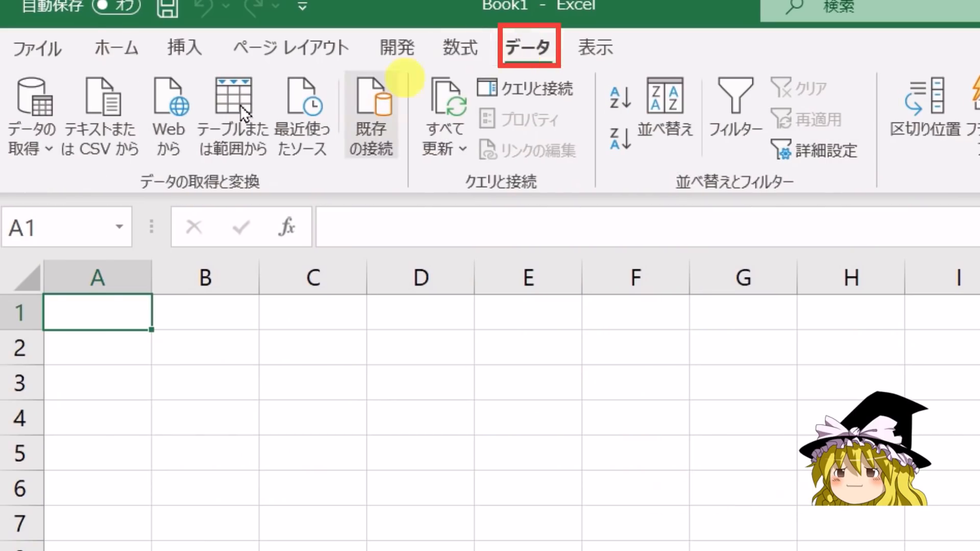
{"action": "left_click", "coordinate": [46, 151]}
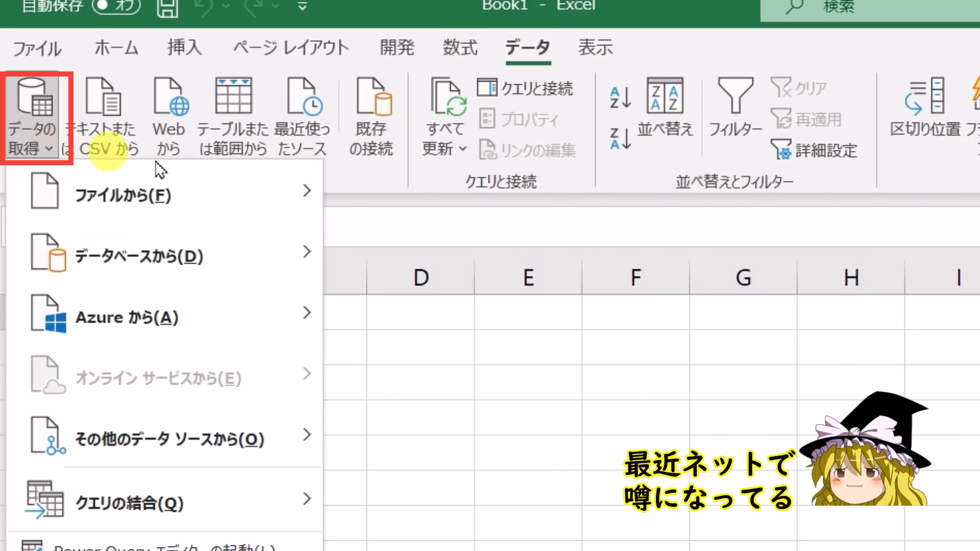
{"action": "mouse_move", "coordinate": [228, 195]}
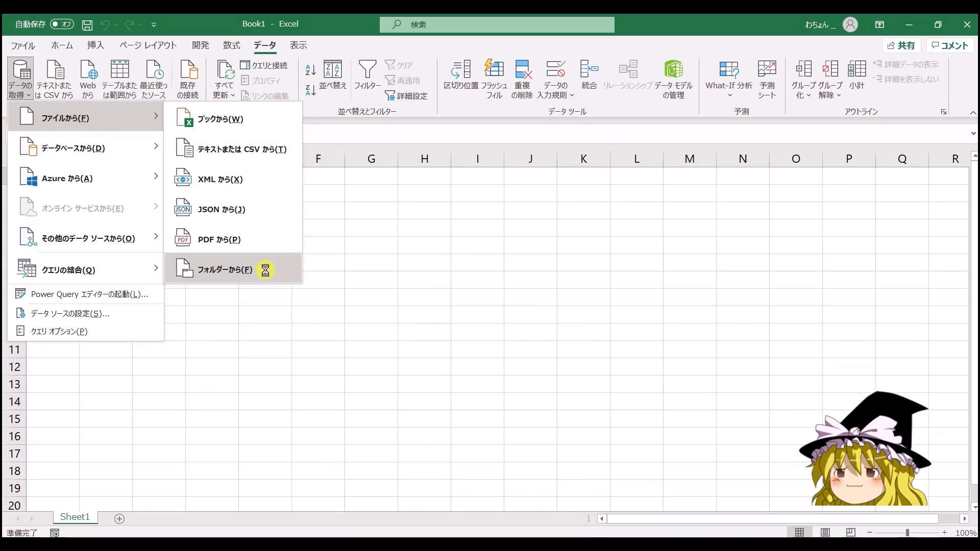
{"action": "left_click", "coordinate": [520, 504]}
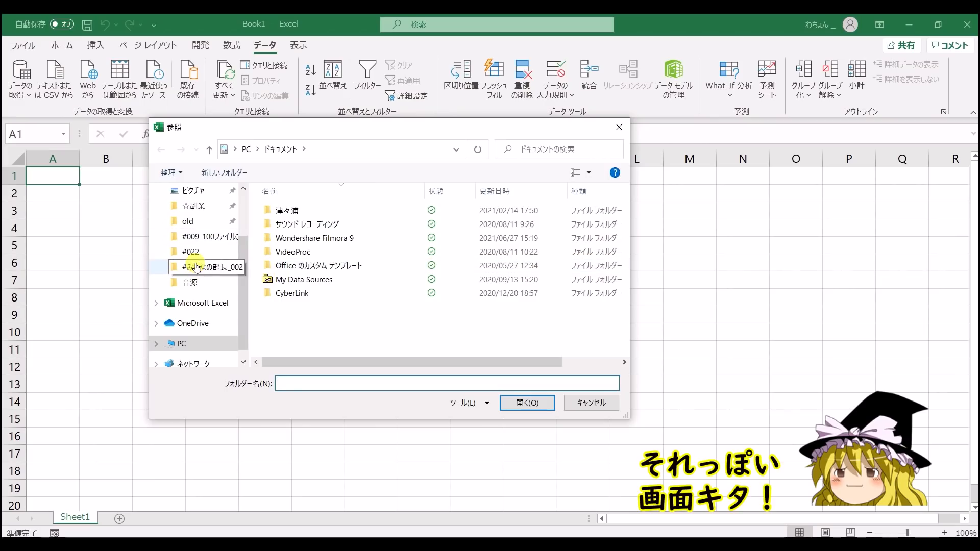
{"action": "left_click", "coordinate": [196, 238]}
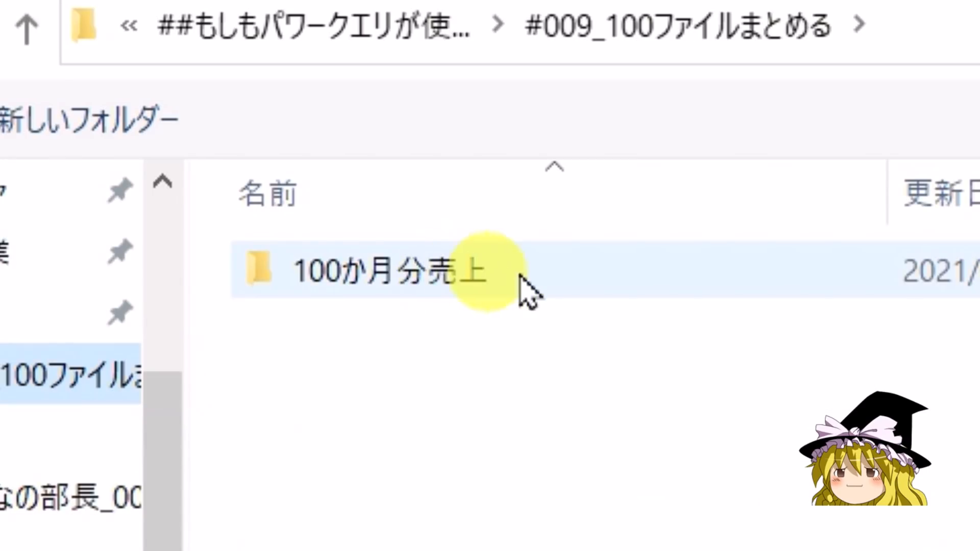
{"action": "left_click", "coordinate": [335, 212]}
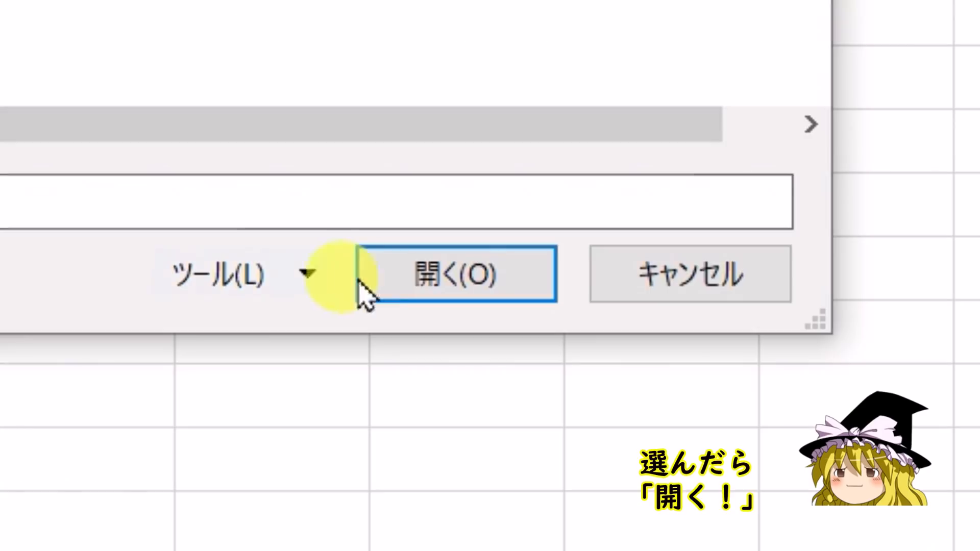
{"action": "left_click", "coordinate": [392, 277]}
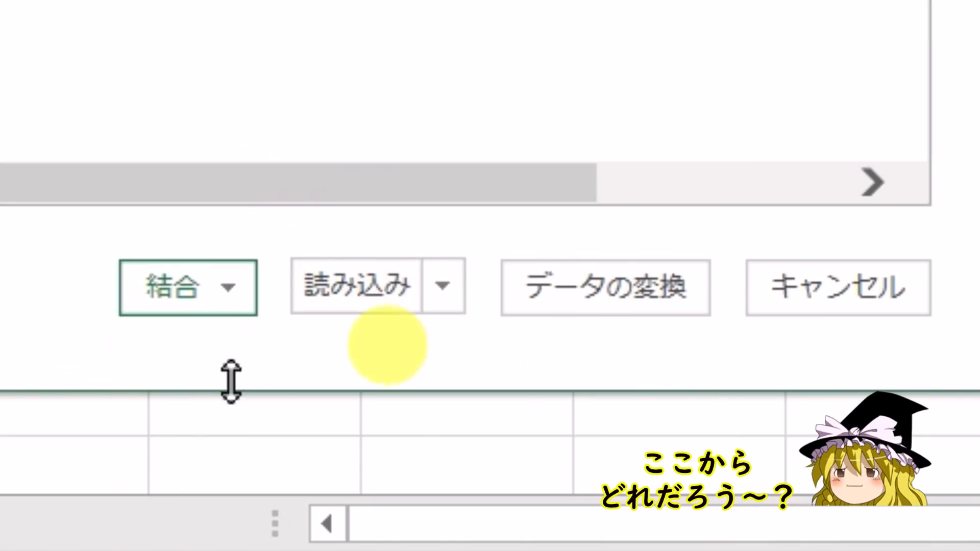
{"action": "left_click", "coordinate": [383, 289]}
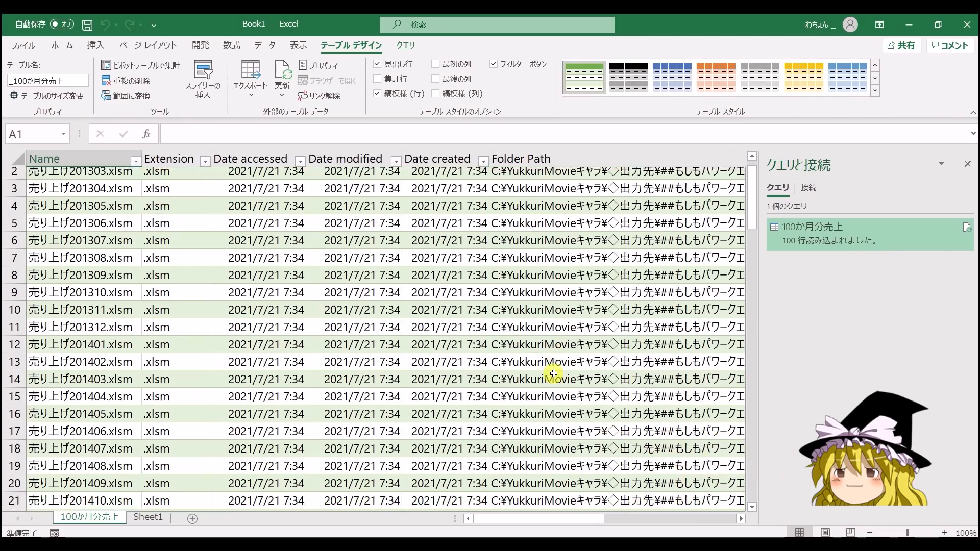
- Examine the rows and columns of the loaded 100か月分売上 table for the sales data
{"action": "scroll", "coordinate": [553, 374], "scroll_direction": "down", "scroll_amount": 8}
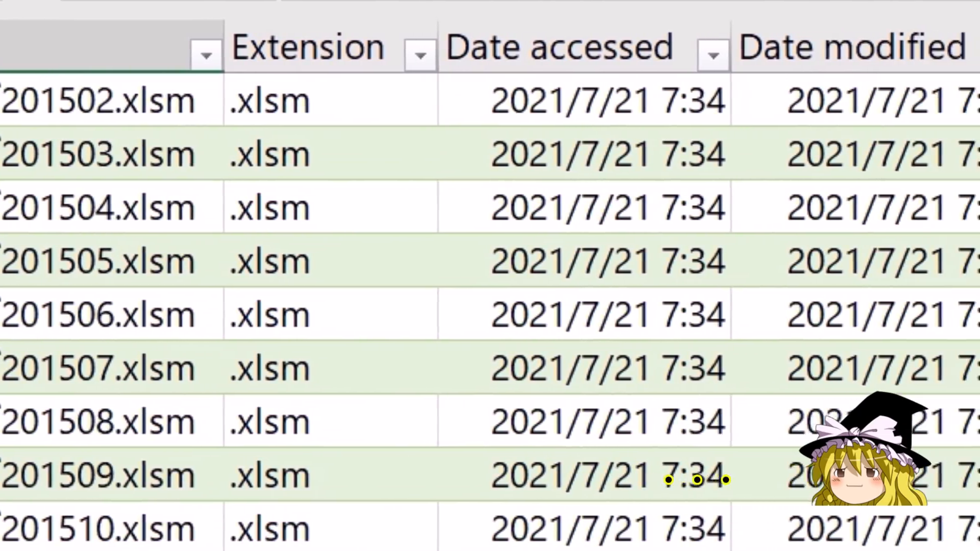
{"action": "scroll", "coordinate": [490, 306], "scroll_direction": "down", "scroll_amount": 2}
{"action": "scroll", "coordinate": [490, 306], "scroll_direction": "down", "scroll_amount": 1}
{"action": "scroll", "coordinate": [490, 306], "scroll_direction": "up", "scroll_amount": 10}
{"action": "scroll", "coordinate": [490, 307], "scroll_direction": "right", "scroll_amount": 5}
{"action": "scroll", "coordinate": [490, 306], "scroll_direction": "left", "scroll_amount": 5}
{"action": "scroll", "coordinate": [490, 306], "scroll_direction": "left", "scroll_amount": 2}
{"action": "scroll", "coordinate": [412, 522], "scroll_direction": "down", "scroll_amount": 2}
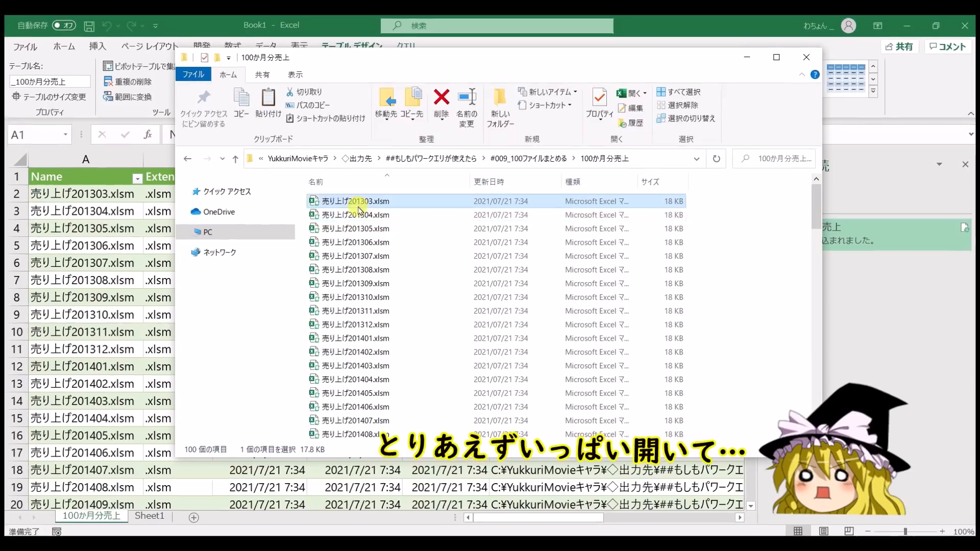
- Open several monthly files from the 100か月分売上 folder and copy all the data in 売り上げ201304.xlsm
{"action": "key", "text": "ctrl+a"}
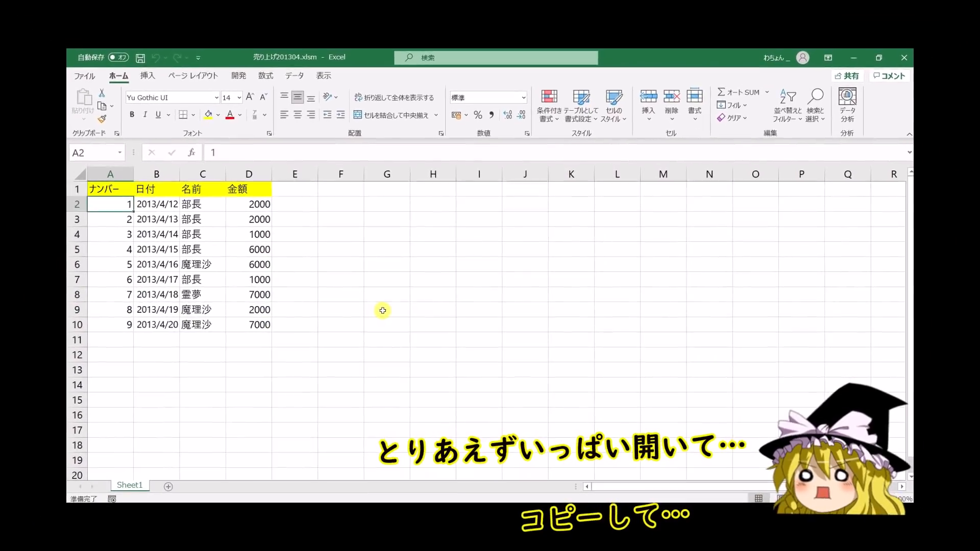
{"action": "key", "text": "ctrl+a"}
{"action": "key", "text": "ctrl+c"}
{"action": "key", "text": "alt+Tab"}
{"action": "key", "text": "alt+shift+Tab"}
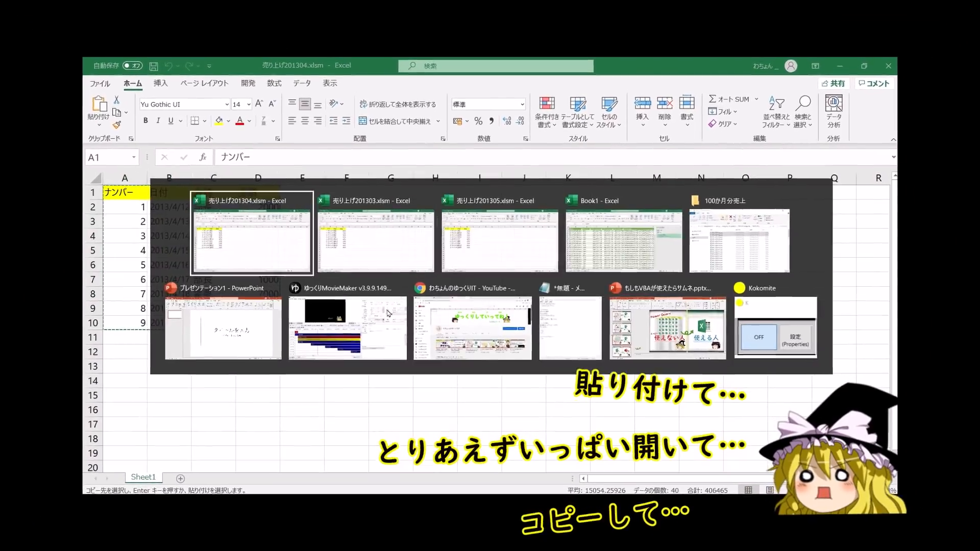
{"action": "key", "text": "alt+Tab"}
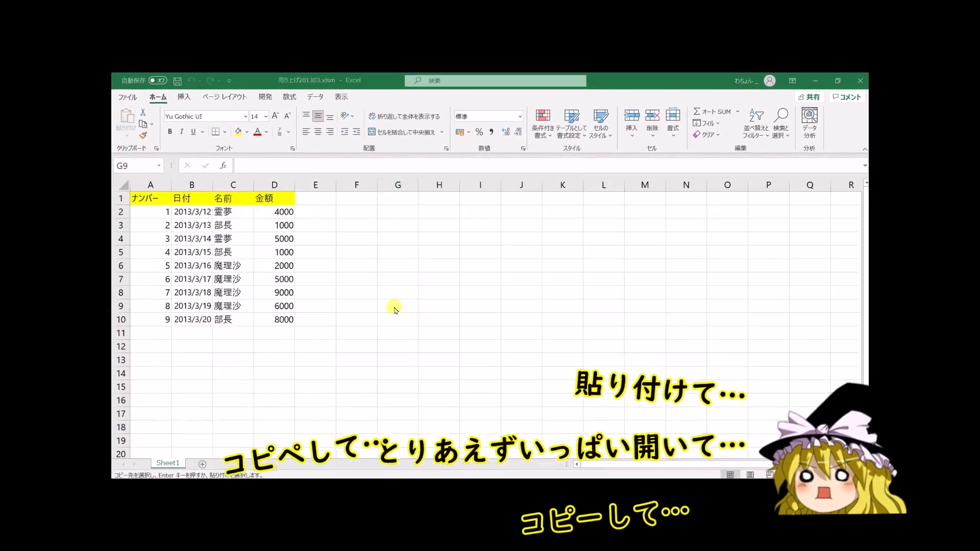
{"action": "key", "text": "alt+Tab"}
- Copy all the data in 売り上げ201303.xlsm, paste it into another open workbook and move down past the pasted rows
{"action": "key", "text": "ctrl+a"}
{"action": "key", "text": "ctrl+c"}
{"action": "key", "text": "alt+Tab"}
{"action": "key", "text": "alt+Tab"}
{"action": "key", "text": "ctrl+v"}
{"action": "key", "text": "Down"}
{"action": "key", "text": "Down"}
{"action": "key", "text": "Down"}
{"action": "key", "text": "Down"}
{"action": "key", "text": "Down"}
{"action": "key", "text": "Down"}
{"action": "key", "text": "Down"}
{"action": "key", "text": "Down"}
{"action": "key", "text": "Down"}
{"action": "key", "text": "Down"}
{"action": "key", "text": "Down"}
{"action": "key", "text": "Down"}
{"action": "key", "text": "Down"}
{"action": "key", "text": "Down"}
{"action": "key", "text": "Down"}
{"action": "key", "text": "Up"}
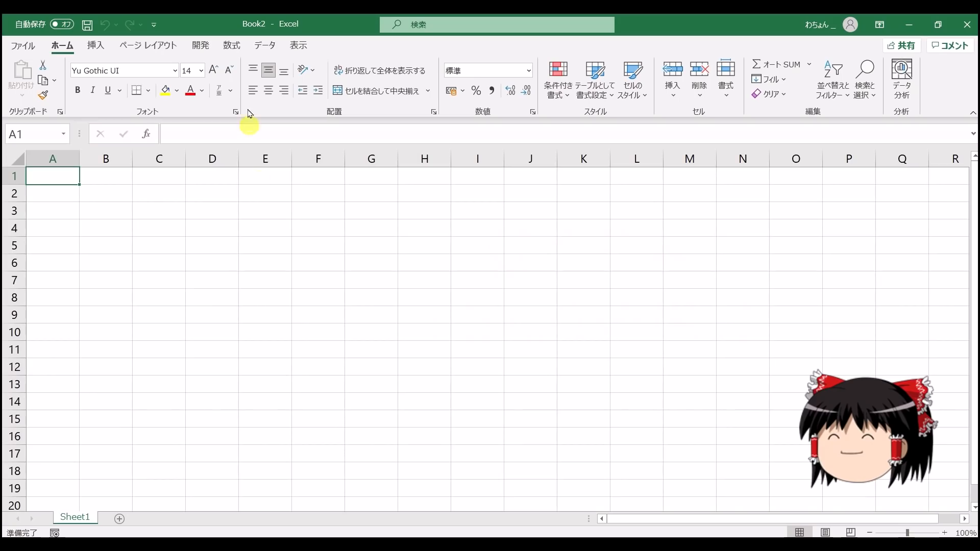
- Get data from a folder in Book2, choosing 100か月分売上 as the source
{"action": "left_click", "coordinate": [264, 46]}
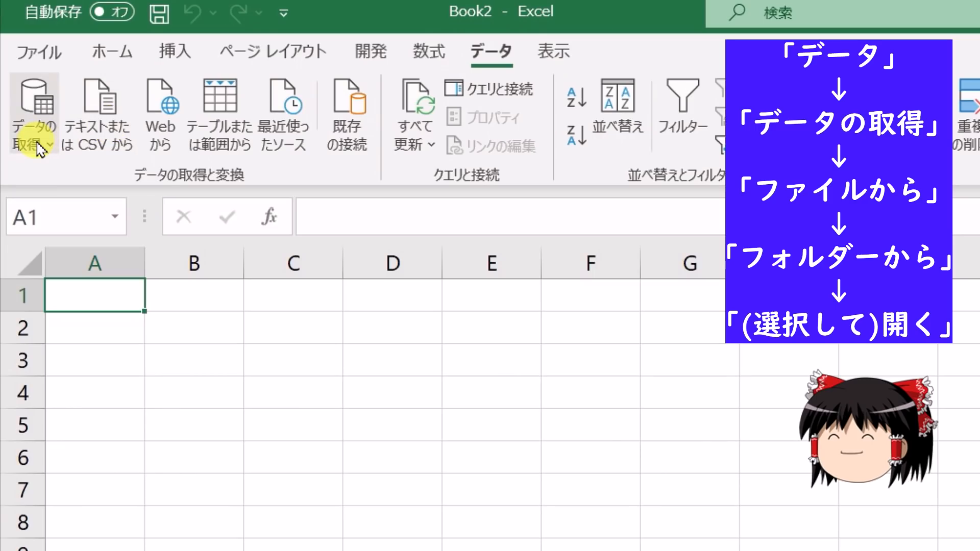
{"action": "left_click", "coordinate": [34, 138]}
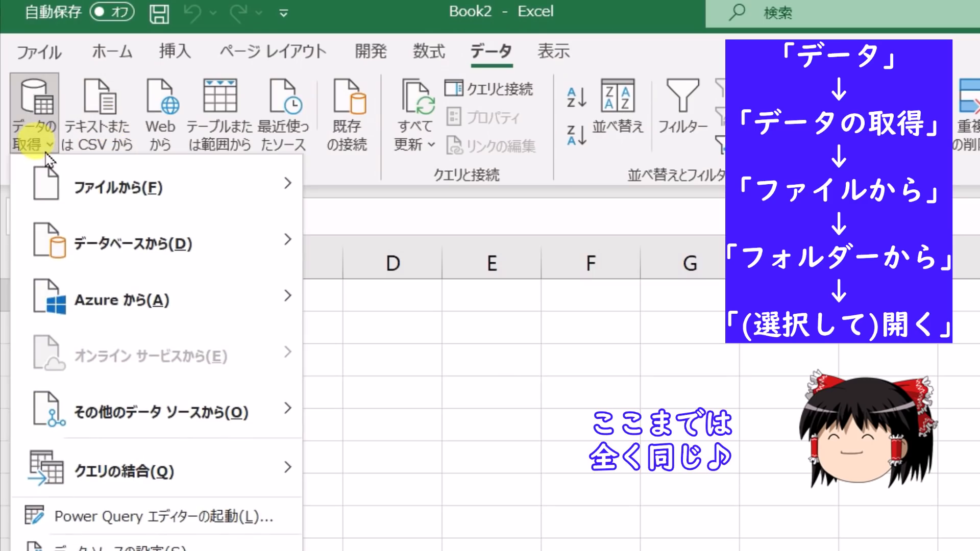
{"action": "mouse_move", "coordinate": [144, 196]}
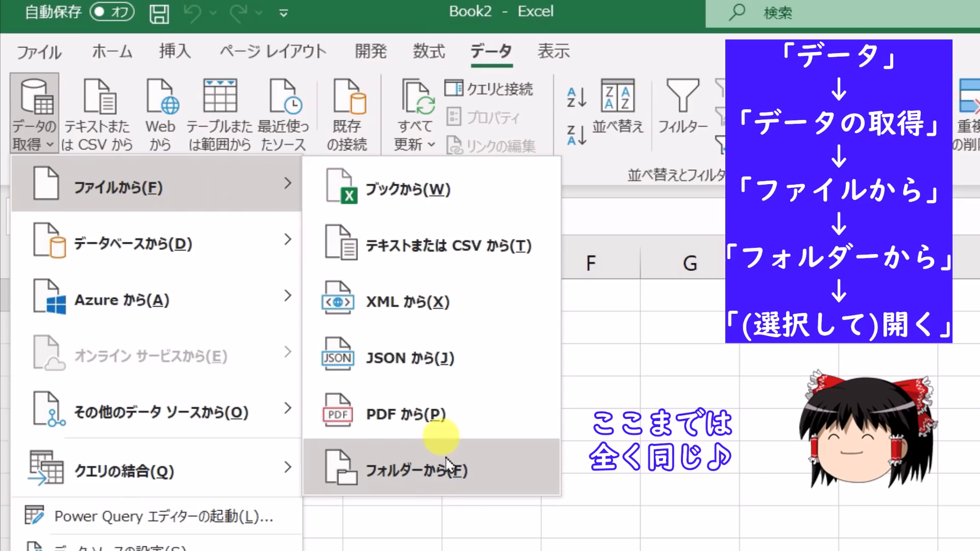
{"action": "left_click", "coordinate": [467, 472]}
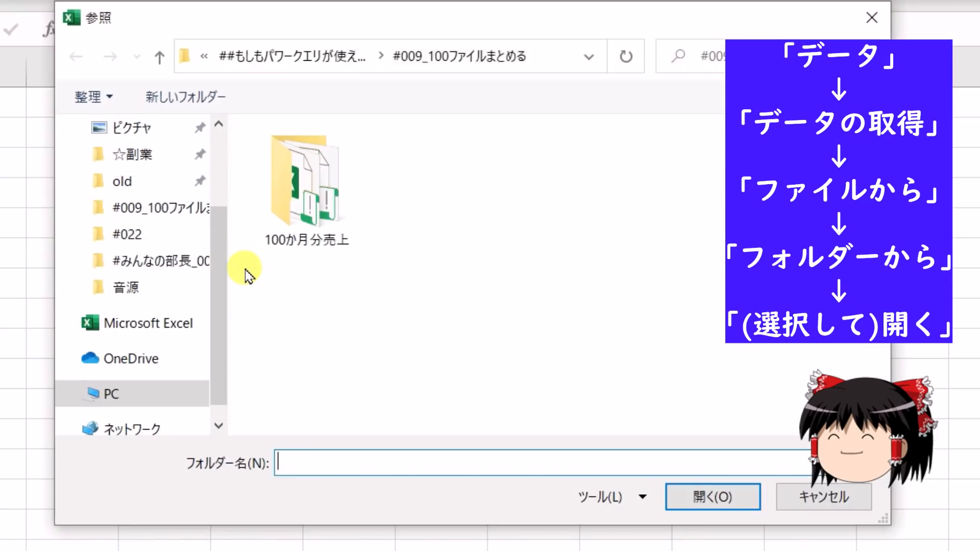
{"action": "left_click", "coordinate": [327, 240]}
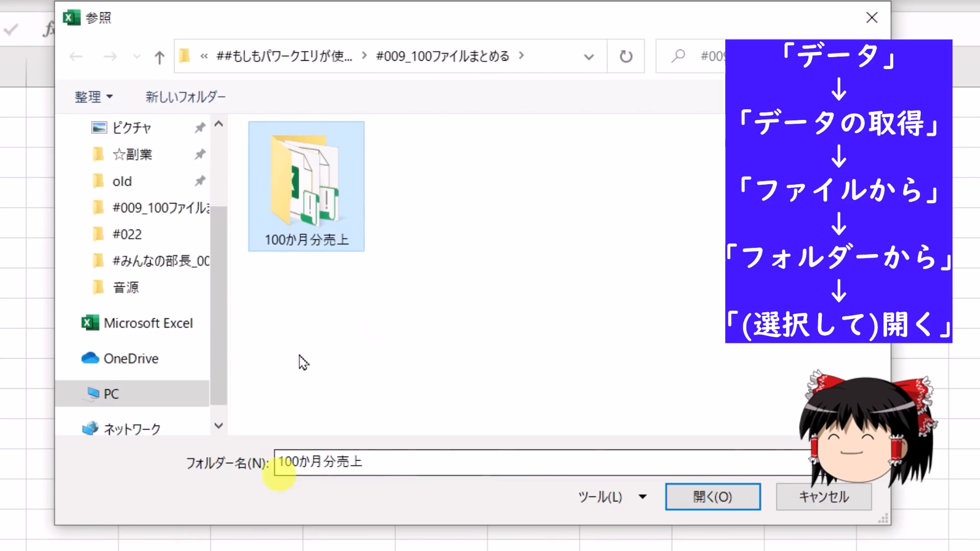
{"action": "left_click", "coordinate": [740, 497]}
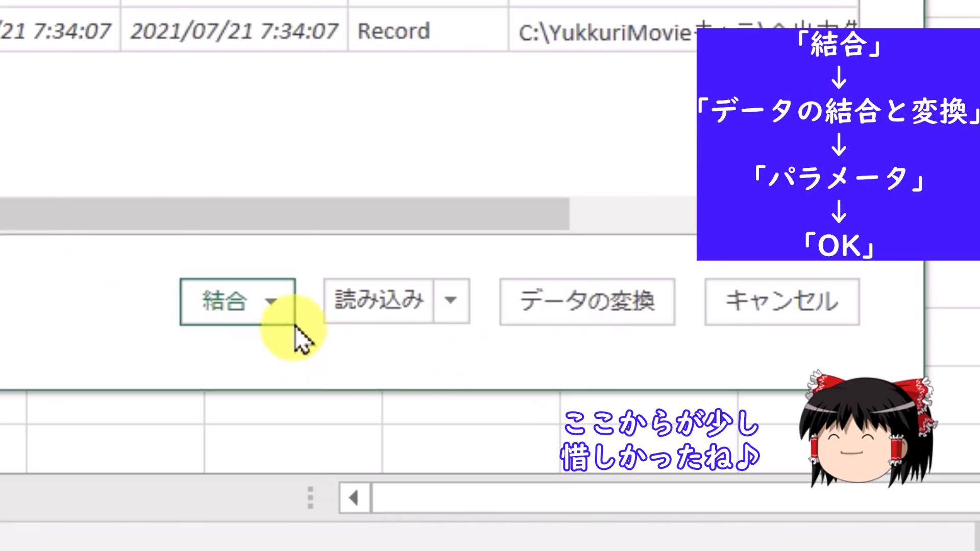
- Combine and transform the folder's files (データの結合と変換), using パラメーター1 as the object to extract
{"action": "left_click", "coordinate": [282, 305]}
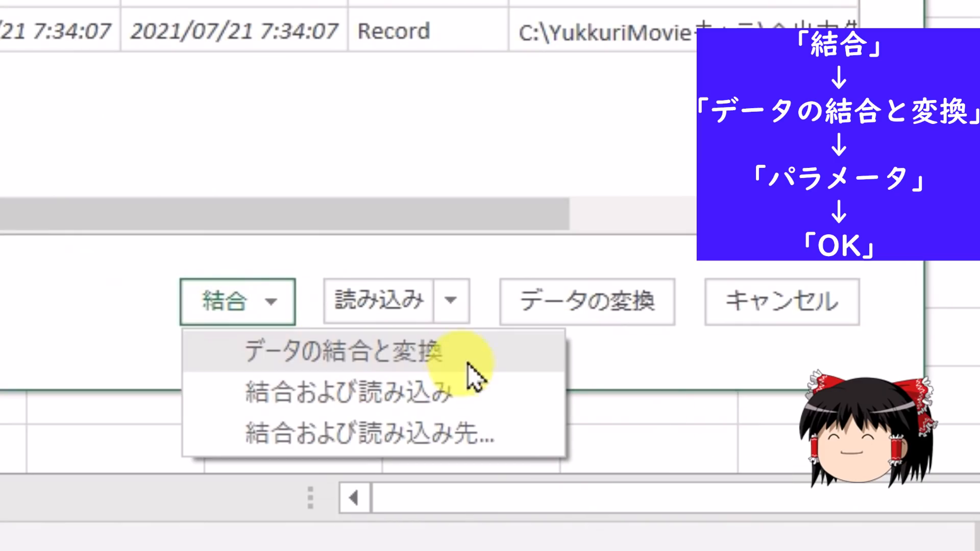
{"action": "left_click", "coordinate": [488, 361]}
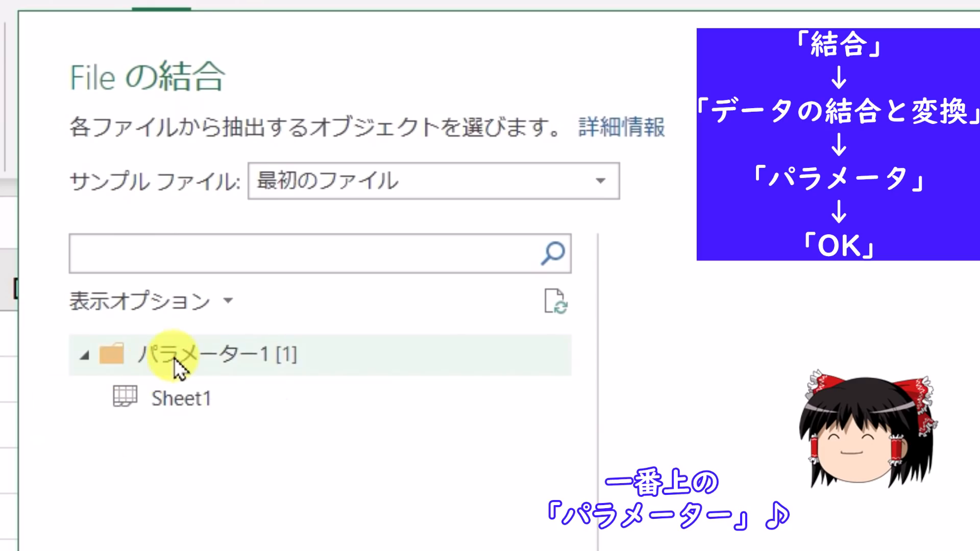
{"action": "left_click", "coordinate": [176, 367]}
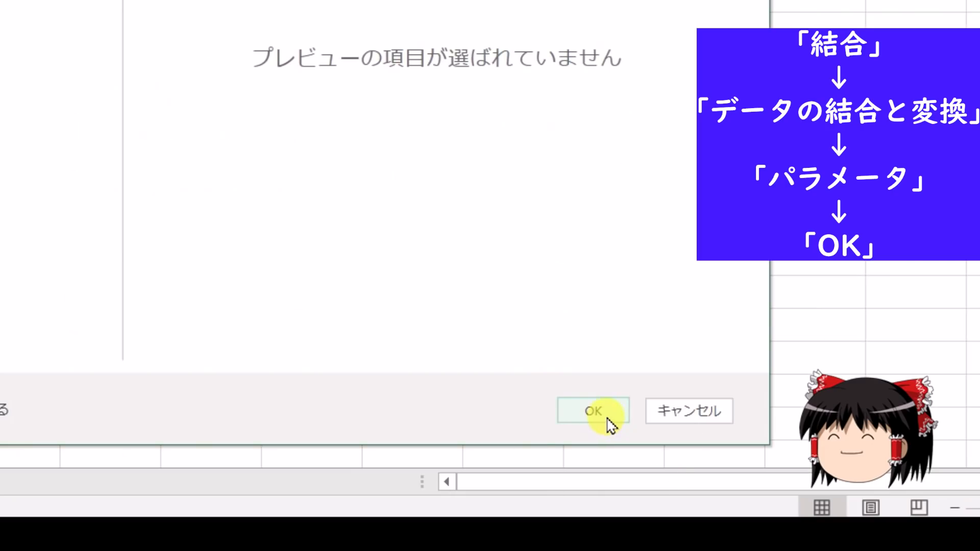
{"action": "left_click", "coordinate": [606, 418]}
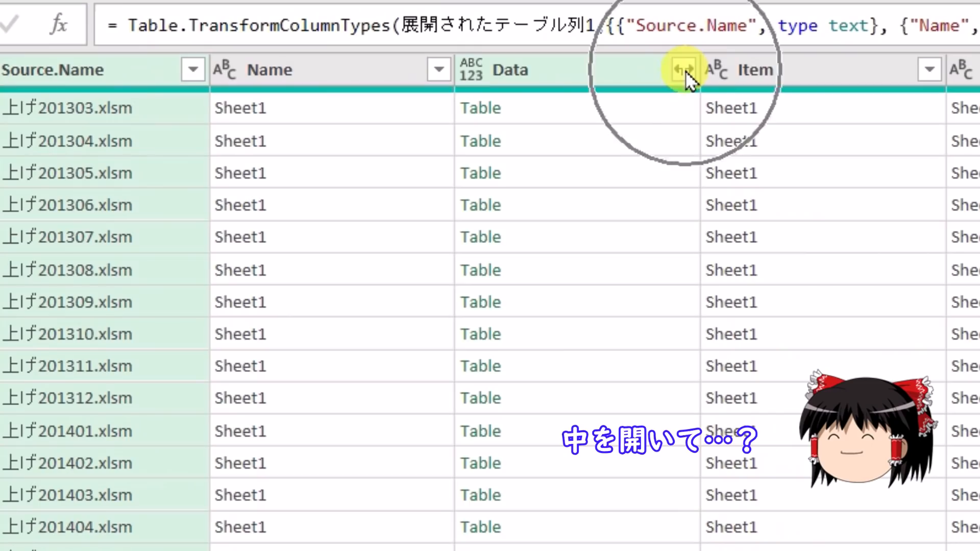
- Expand the Data column into Column1 to Column4 with the original name as prefix, and use the first row as headers
{"action": "left_click", "coordinate": [663, 158]}
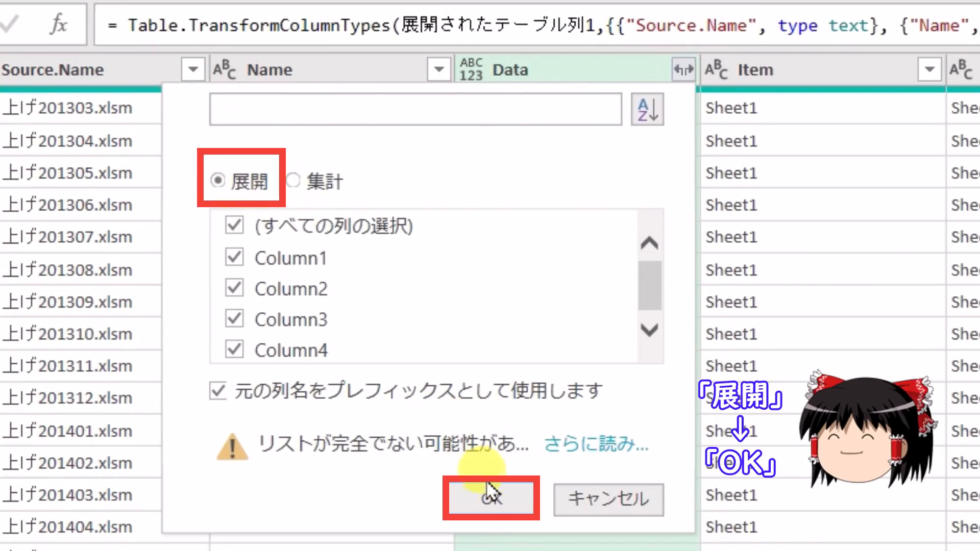
{"action": "left_click", "coordinate": [489, 505]}
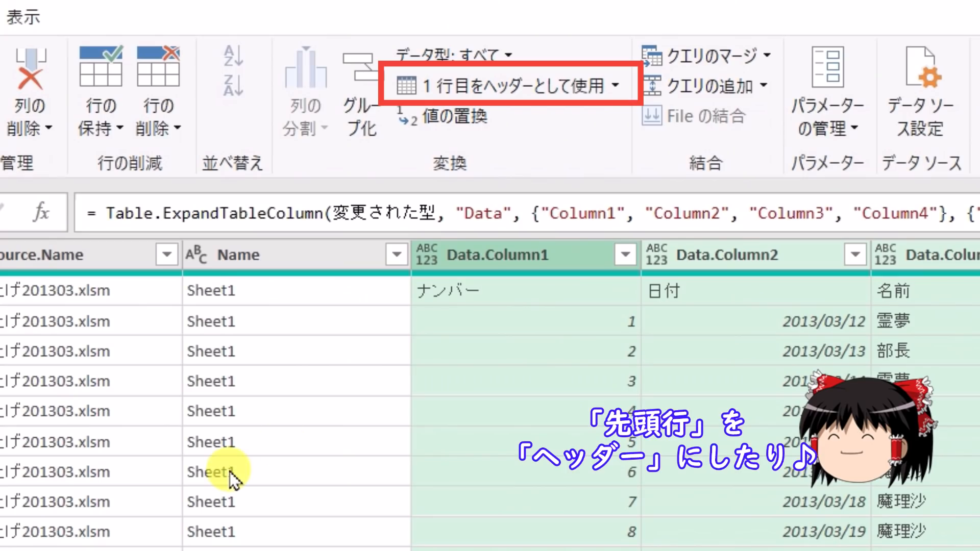
{"action": "left_click", "coordinate": [494, 87]}
- Delete the unneeded columns 売り上げ201303.xlsm, Sheet1, Sheet1_1, Sheet and false
{"action": "left_click", "coordinate": [173, 257]}
{"action": "left_click", "coordinate": [202, 259]}
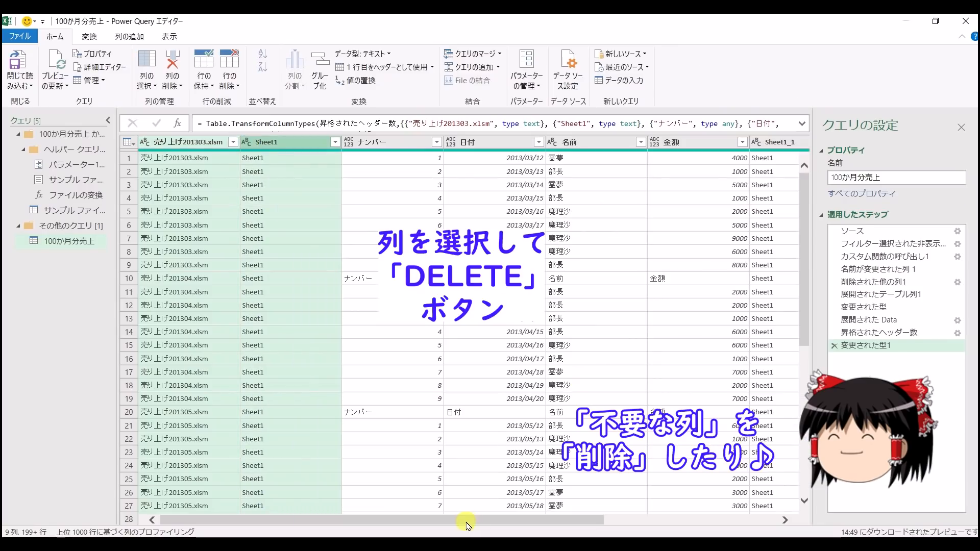
{"action": "left_click_drag", "start_coordinate": [466, 523], "coordinate": [623, 523]}
{"action": "left_click", "coordinate": [576, 145], "text": "ctrl"}
{"action": "left_click", "coordinate": [662, 145], "text": "ctrl"}
{"action": "left_click", "coordinate": [770, 144], "text": "ctrl"}
{"action": "key", "text": "Delete"}
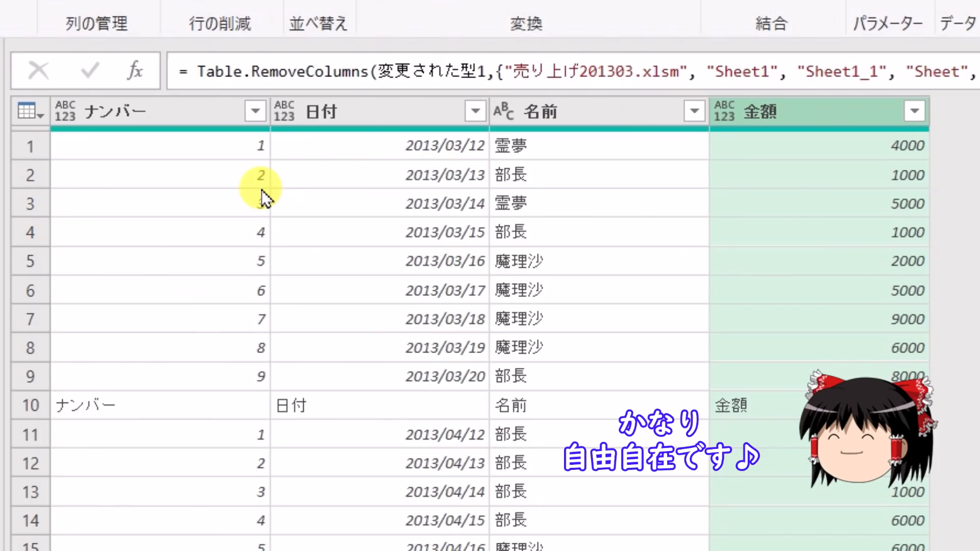
- Filter the 日付 column to exclude the repeated header rows containing the text 日付
{"action": "left_click", "coordinate": [208, 181]}
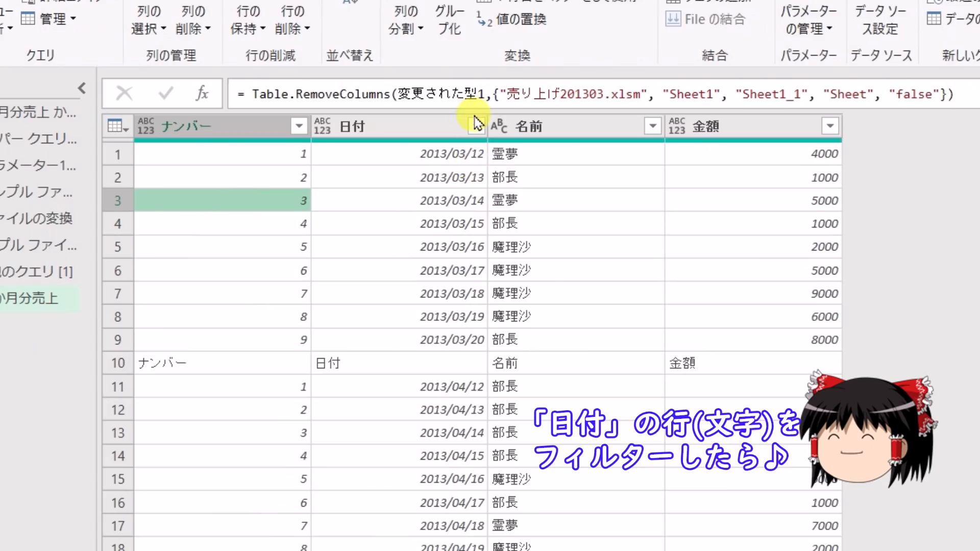
{"action": "left_click", "coordinate": [475, 111]}
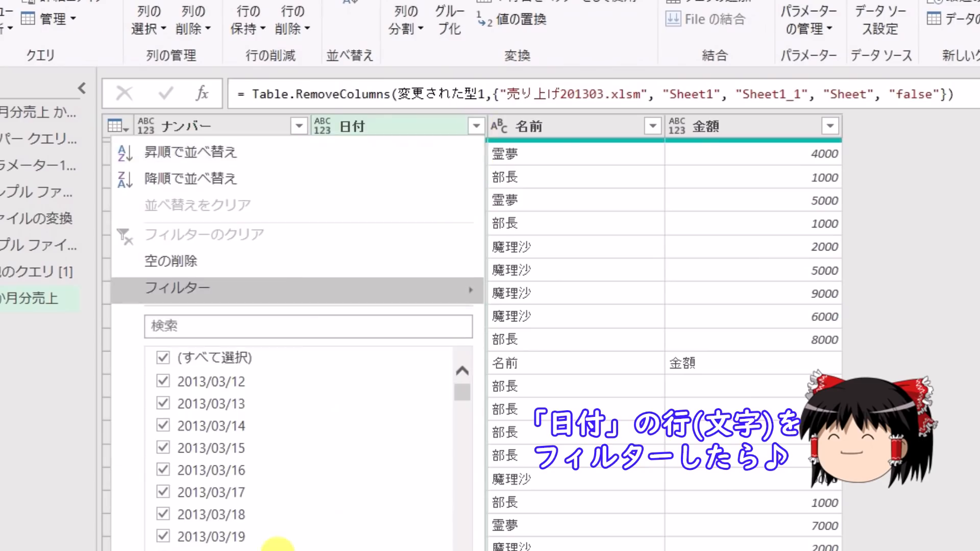
{"action": "left_click_drag", "start_coordinate": [459, 132], "coordinate": [462, 426]}
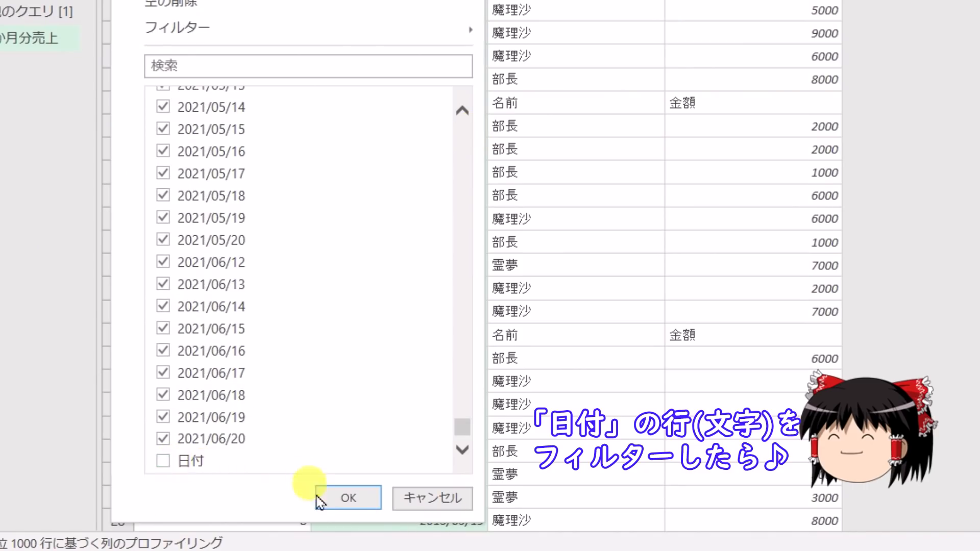
{"action": "left_click", "coordinate": [331, 495]}
{"action": "scroll", "coordinate": [528, 456], "scroll_direction": "down", "scroll_amount": 7}
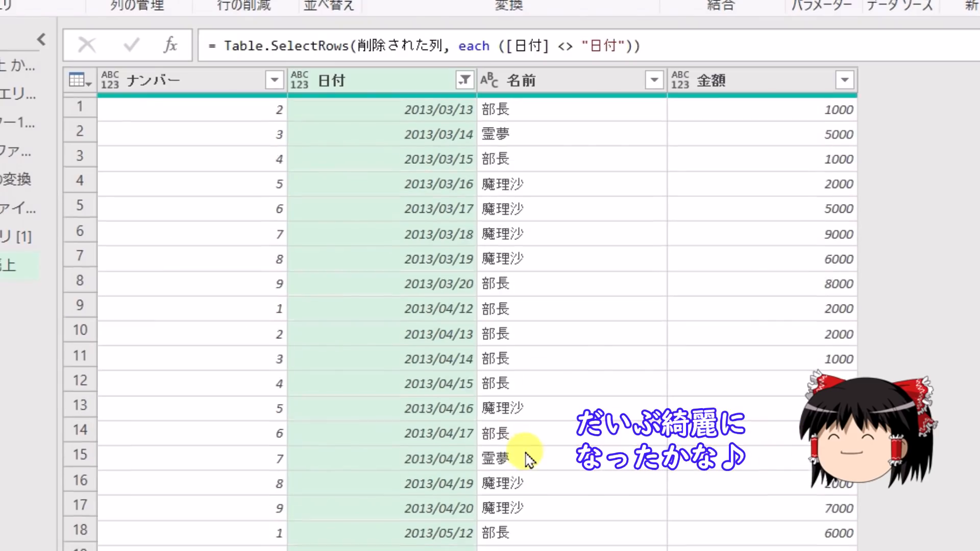
- Check the filtered query rows, and close and load the combined query into the workbook as a table
{"action": "scroll", "coordinate": [528, 456], "scroll_direction": "down", "scroll_amount": 15}
{"action": "scroll", "coordinate": [527, 457], "scroll_direction": "up", "scroll_amount": 20}
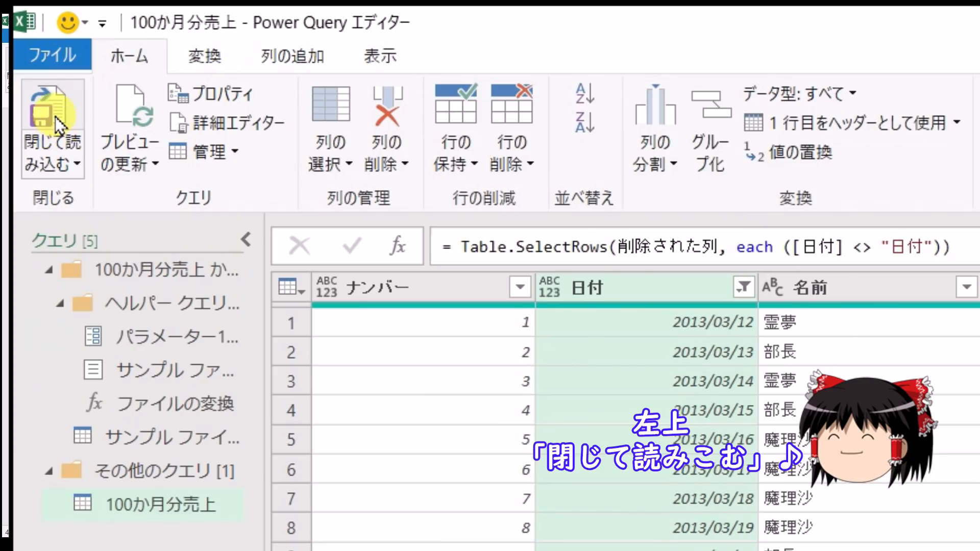
{"action": "left_click", "coordinate": [58, 123]}
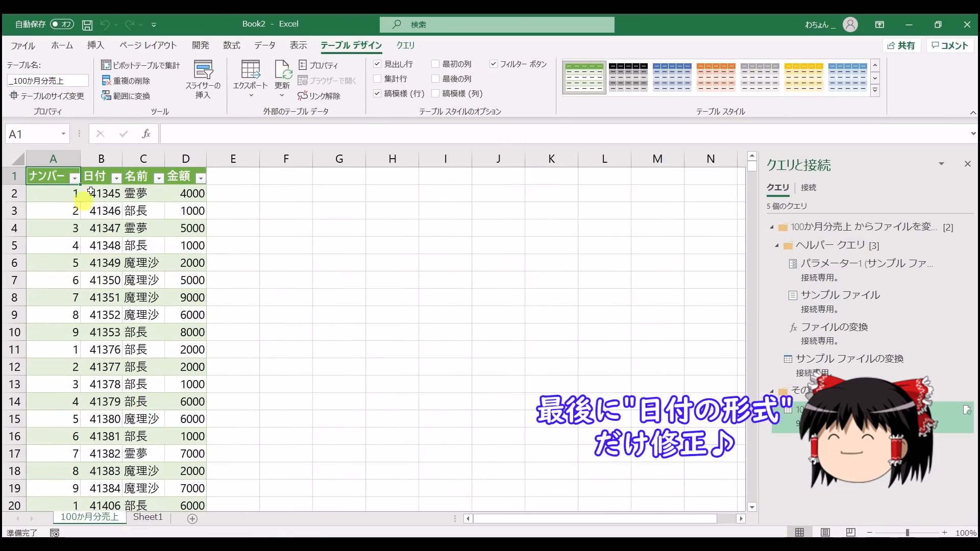
- Format the 日付 column of the loaded table as short dates in the style 2013/3/12
{"action": "left_click", "coordinate": [102, 161]}
{"action": "left_click", "coordinate": [62, 45]}
{"action": "left_click", "coordinate": [529, 70]}
{"action": "left_click", "coordinate": [521, 221]}
{"action": "left_click", "coordinate": [257, 244]}
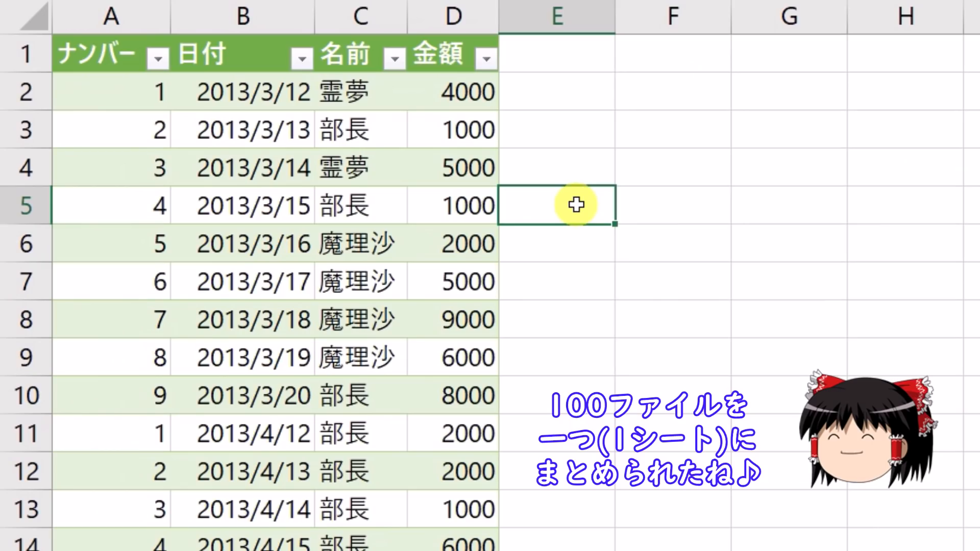
- Examine the combined table from its first to its last rows, checking the 日付 and 金額 columns, and return to the header row
{"action": "left_click", "coordinate": [447, 347]}
{"action": "key", "text": "Down"}
{"action": "key", "text": "Down"}
{"action": "key", "text": "Down"}
{"action": "key", "text": "Down"}
{"action": "key", "text": "Down"}
{"action": "key", "text": "Down"}
{"action": "key", "text": "Down"}
{"action": "key", "text": "Down"}
{"action": "key", "text": "Down"}
{"action": "key", "text": "Down"}
{"action": "key", "text": "Down"}
{"action": "key", "text": "Down"}
{"action": "key", "text": "Down"}
{"action": "key", "text": "Down"}
{"action": "key", "text": "Down"}
{"action": "key", "text": "Down"}
{"action": "key", "text": "Down"}
{"action": "key", "text": "Down"}
{"action": "key", "text": "Down"}
{"action": "key", "text": "Down"}
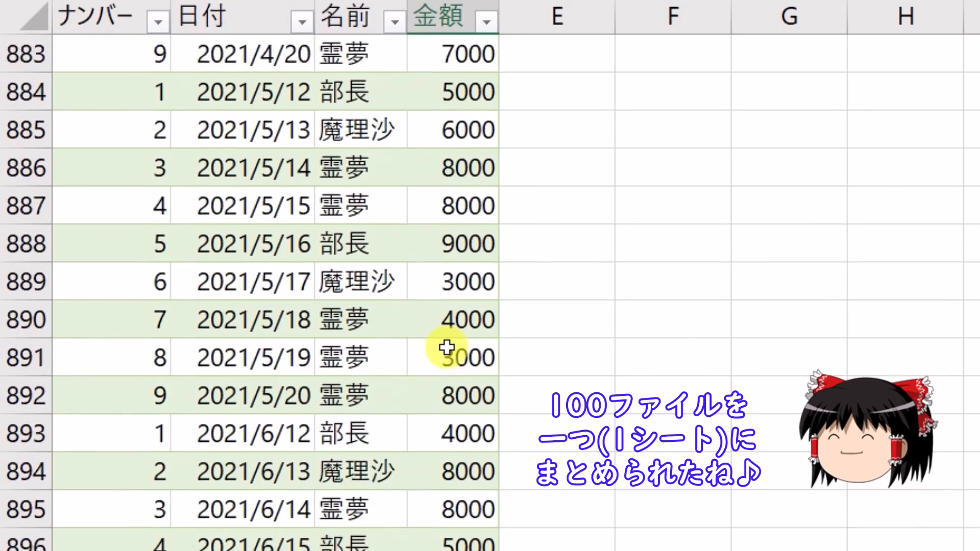
{"action": "key", "text": "Down"}
{"action": "key", "text": "Left"}
{"action": "key", "text": "Left"}
{"action": "key", "text": "shift+Down"}
{"action": "key", "text": "shift+Up"}
{"action": "key", "text": "shift+Up"}
{"action": "key", "text": "shift+Up"}
{"action": "key", "text": "Up"}
{"action": "key", "text": "Up"}
{"action": "key", "text": "Up"}
{"action": "key", "text": "Up"}
{"action": "key", "text": "Up"}
{"action": "key", "text": "ctrl+Up"}
{"action": "key", "text": "Down"}
{"action": "key", "text": "Down"}
{"action": "key", "text": "Up"}
{"action": "key", "text": "Up"}
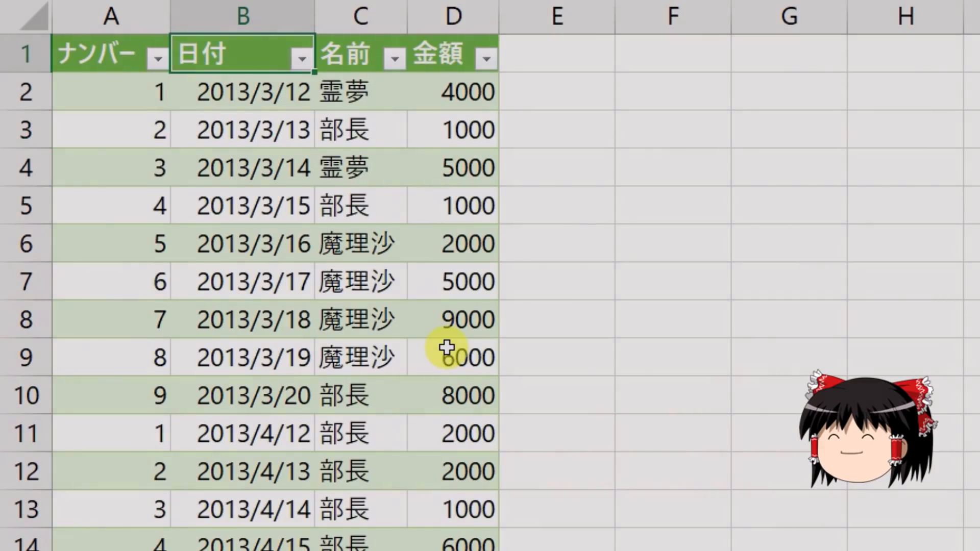
{"action": "key", "text": "Right"}
{"action": "key", "text": "Right"}
{"action": "key", "text": "Right"}
{"action": "key", "text": "Down"}
{"action": "key", "text": "Down"}
{"action": "key", "text": "Left"}
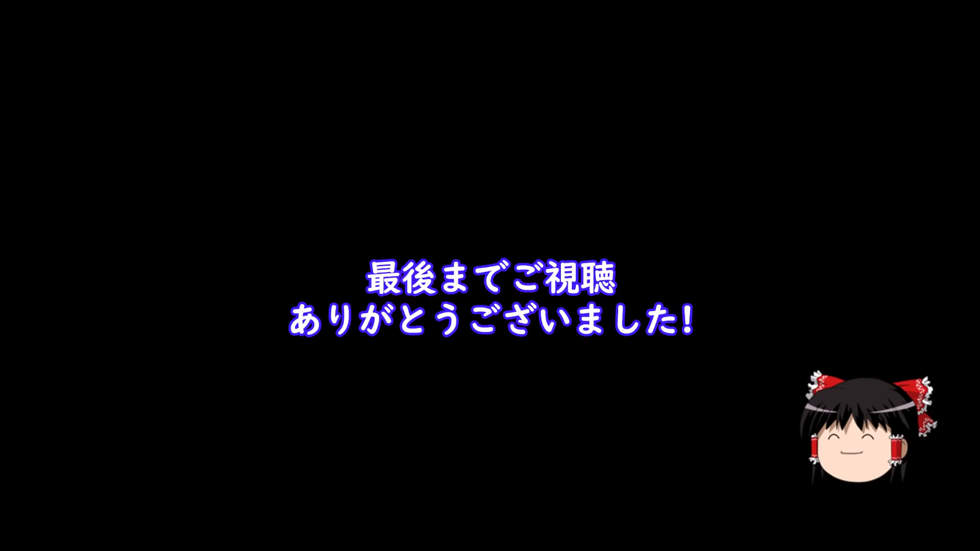